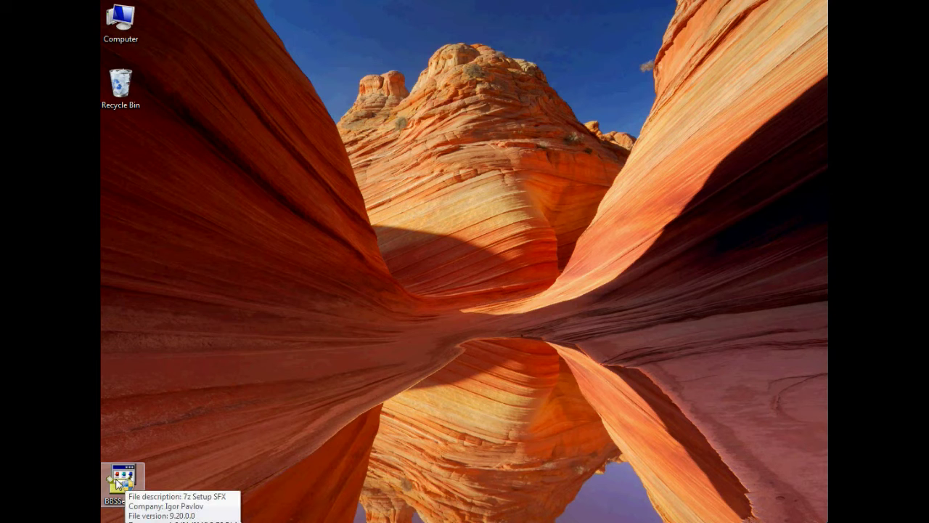
# Launch the BBSSetup installer from the desktop, agreeing to install Billiard Business Solutions and acknowledging the compatibility mode notice
pyautogui.rightClick(123, 481)
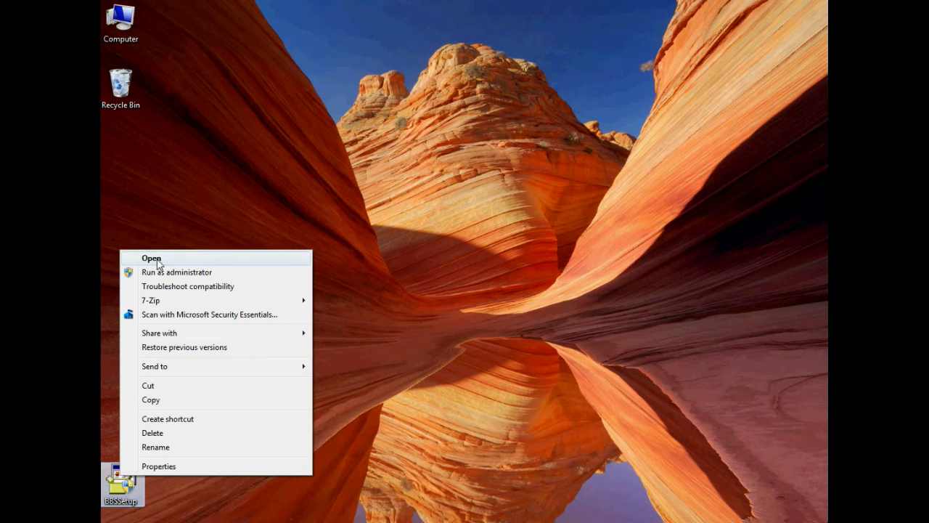
pyautogui.click(187, 503)
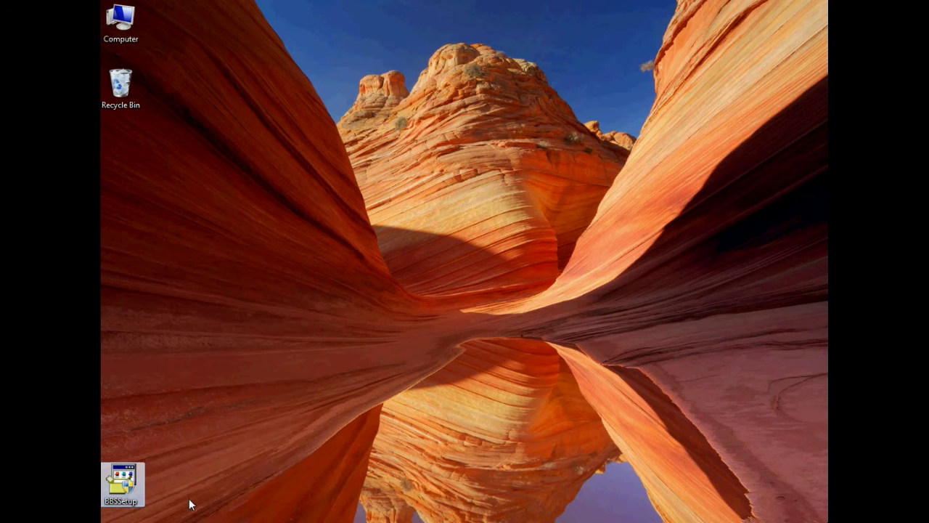
pyautogui.doubleClick(125, 484)
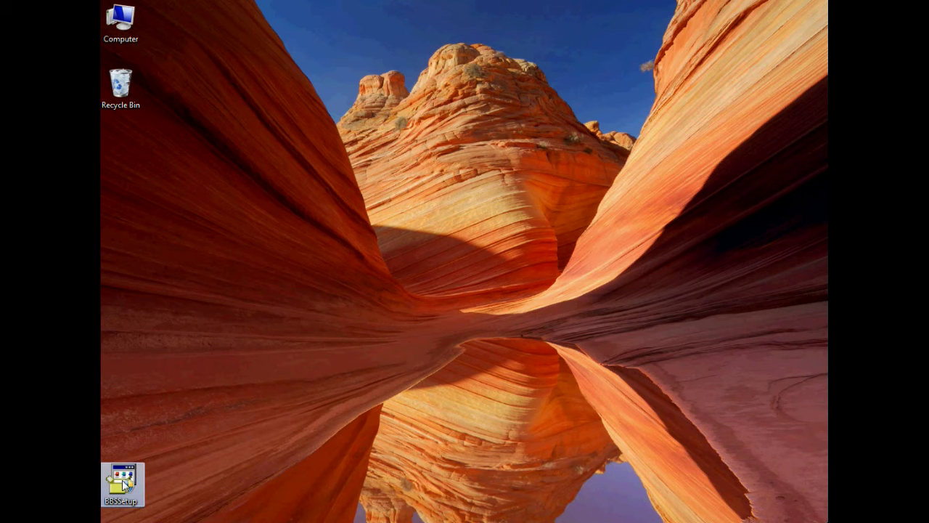
pyautogui.rightClick(125, 483)
pyautogui.click(172, 260)
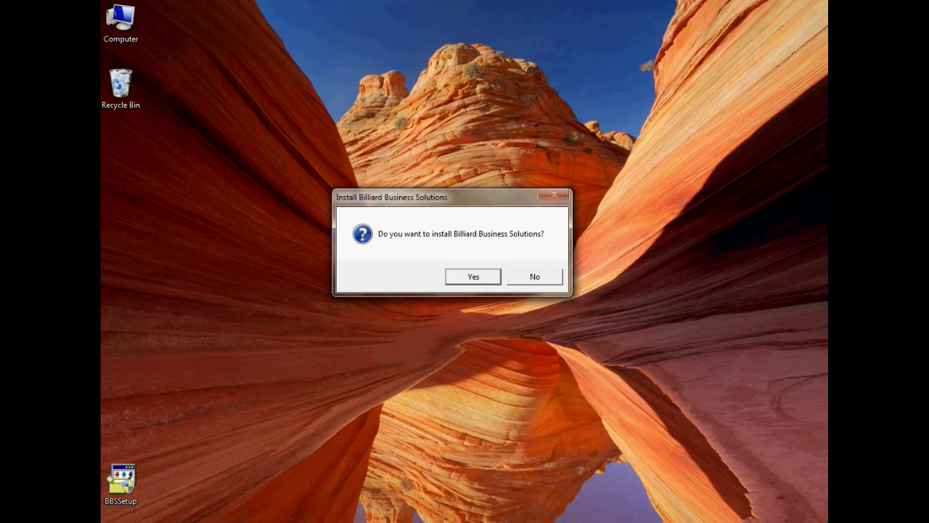
pyautogui.press('Return')
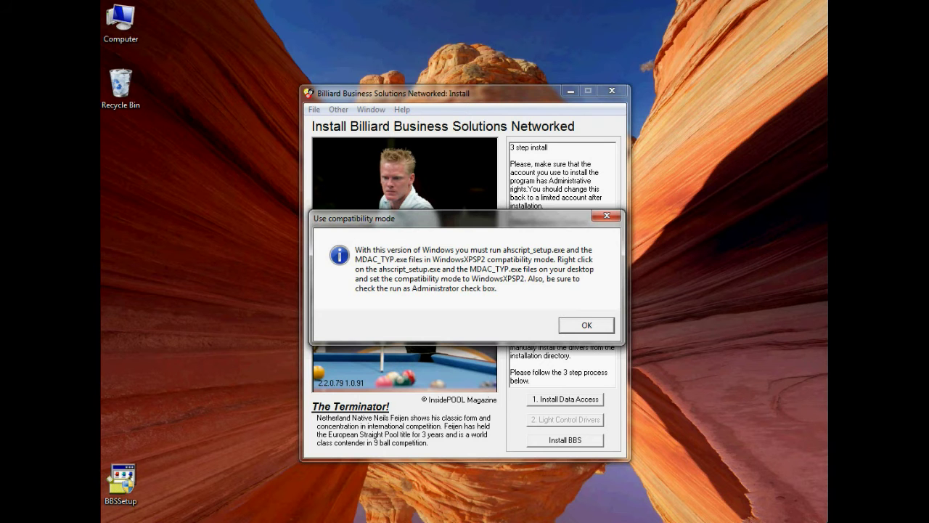
pyautogui.click(570, 323)
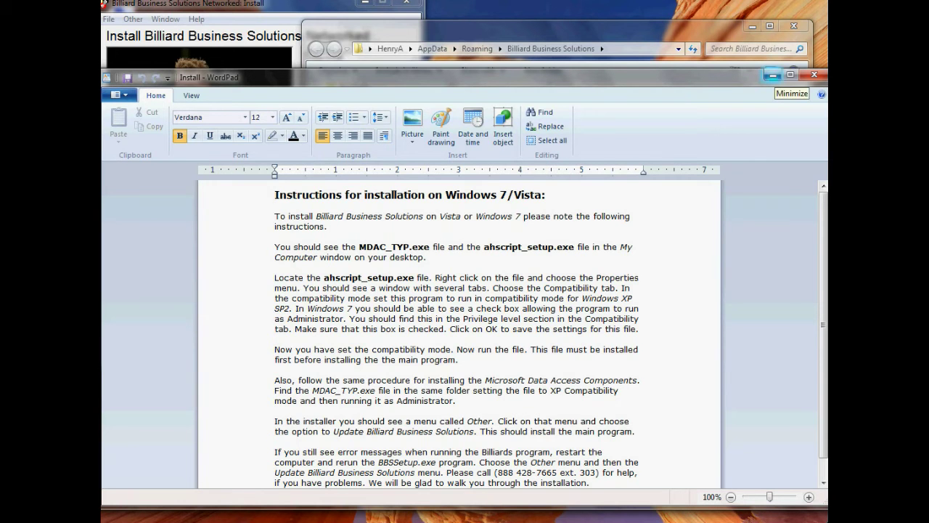
# Minimize the installation instructions document and maximize the Billiard Business Solutions folder window
pyautogui.click(772, 75)
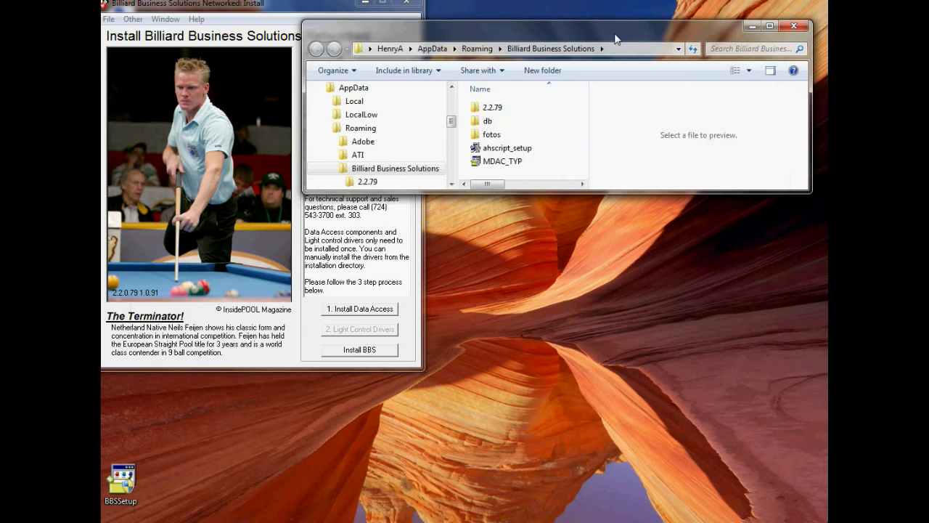
pyautogui.moveTo(616, 35); pyautogui.dragTo(455, 52)
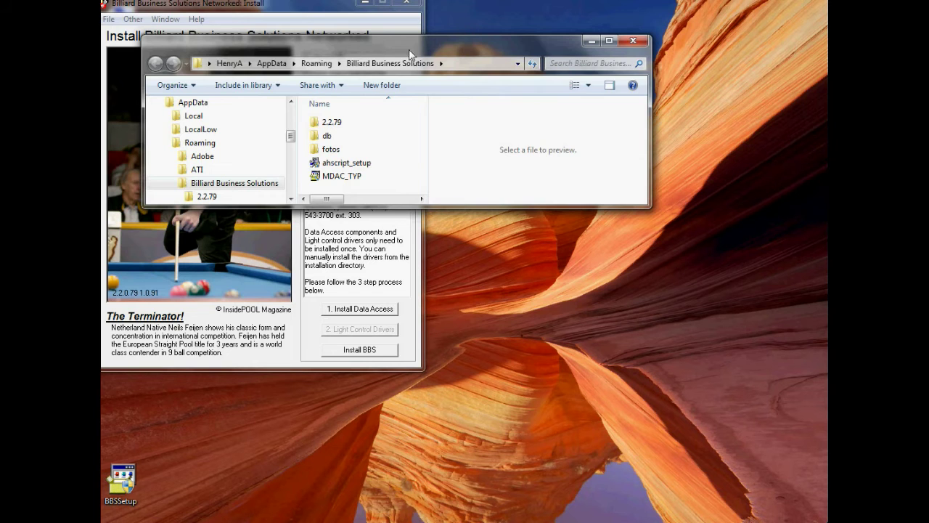
pyautogui.moveTo(376, 44); pyautogui.dragTo(349, 26)
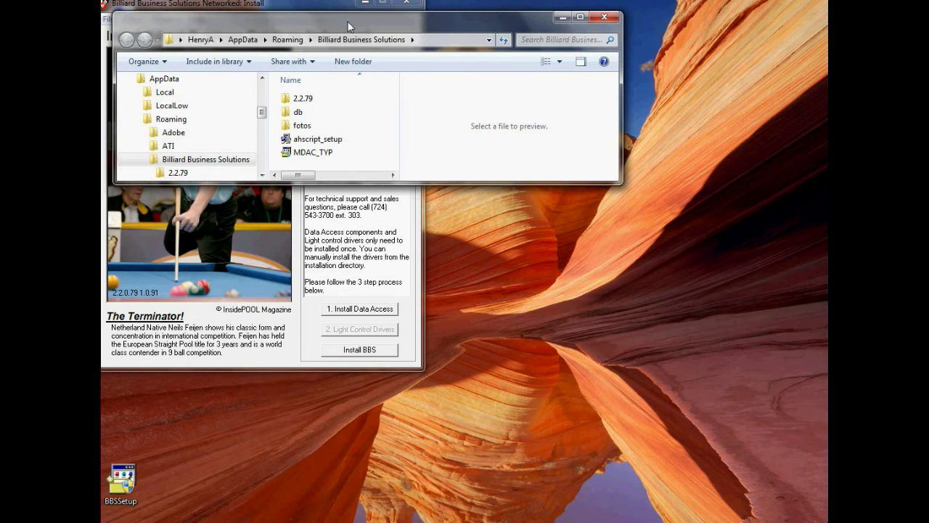
pyautogui.click(580, 16)
pyautogui.click(294, 121)
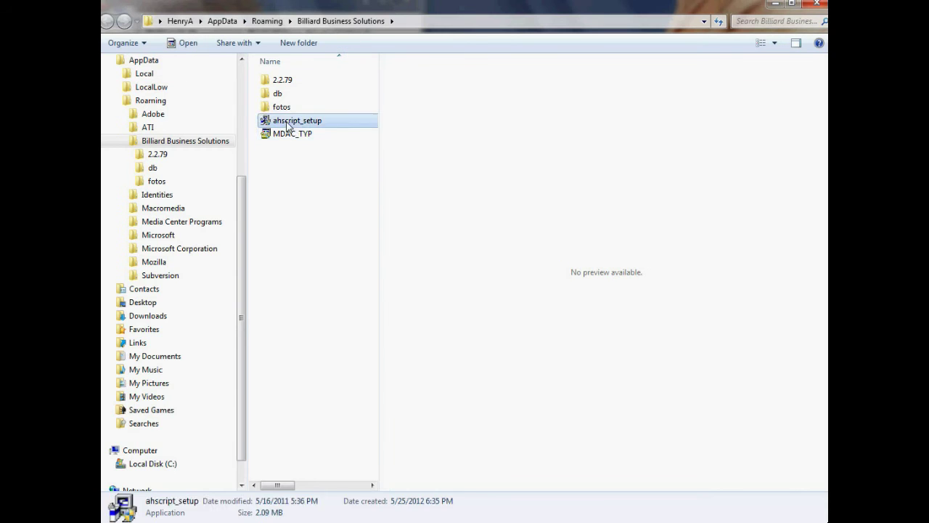
pyautogui.click(288, 137)
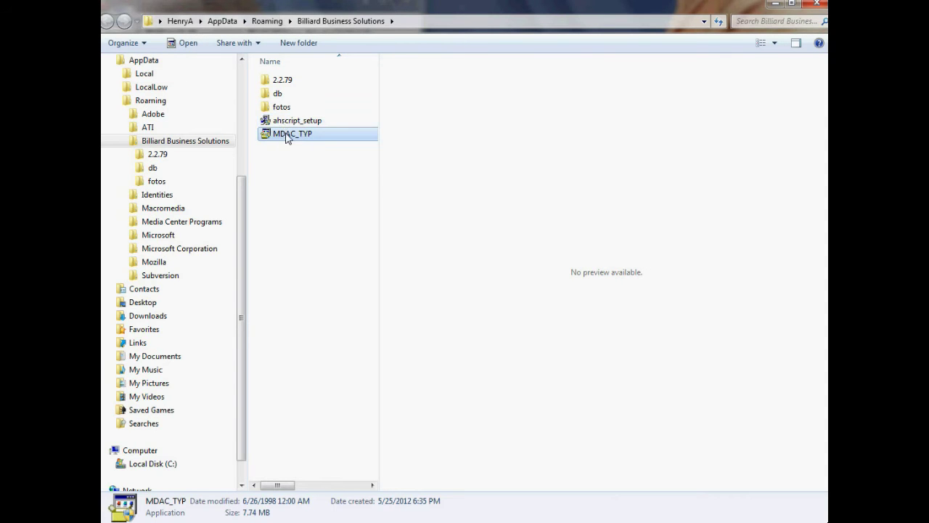
pyautogui.click(284, 137)
# Set the ahscript_setup file to run in compatibility mode for Windows XP (Service Pack 3) and save its properties
pyautogui.click(289, 125)
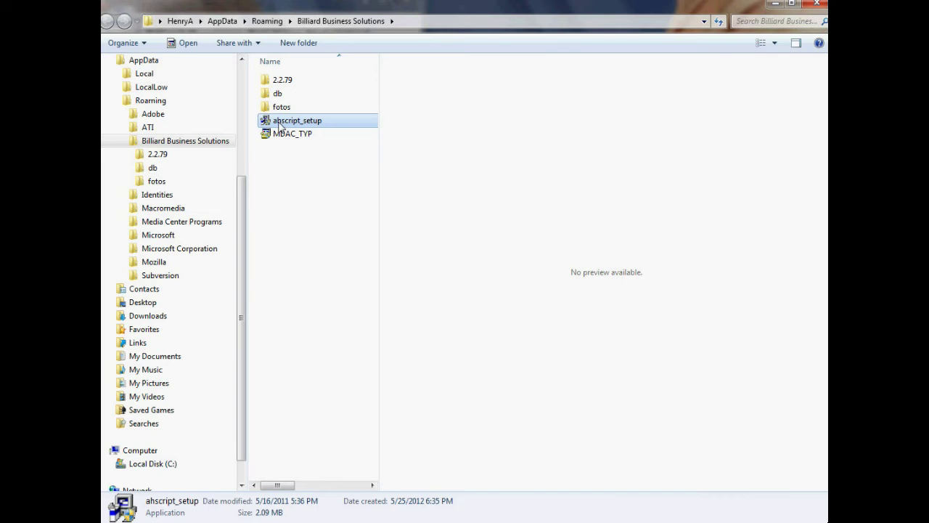
pyautogui.rightClick(280, 125)
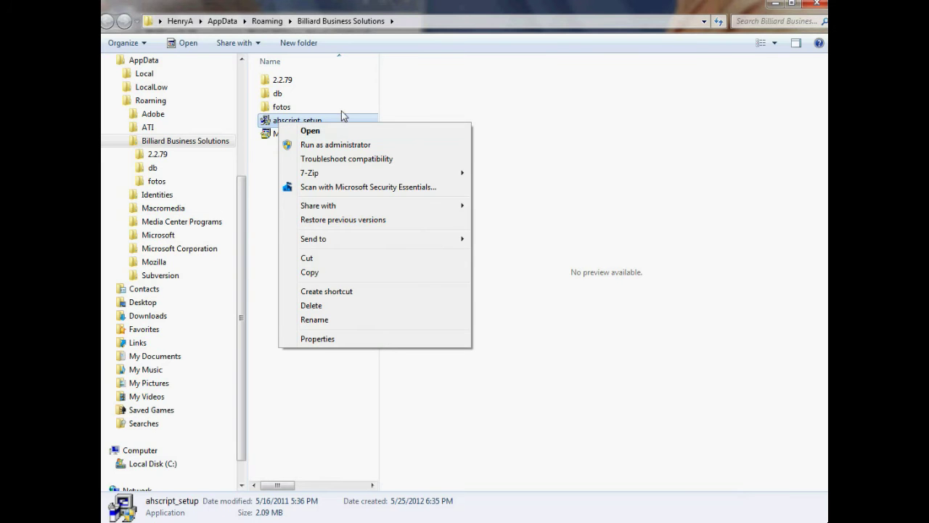
pyautogui.click(319, 339)
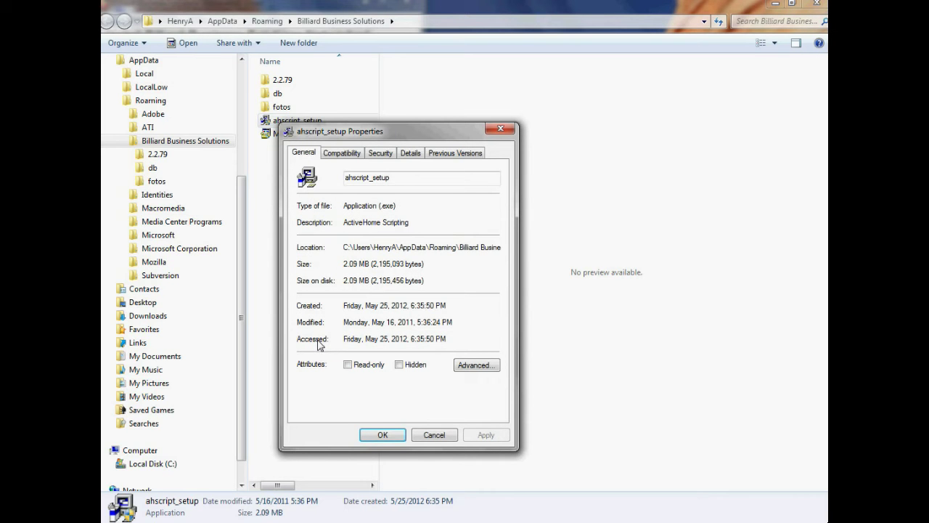
pyautogui.click(342, 154)
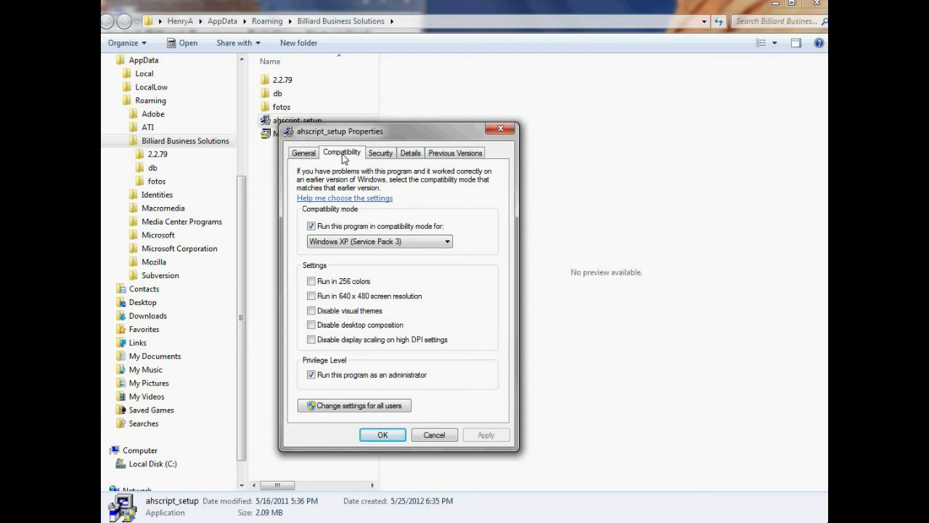
pyautogui.click(312, 227)
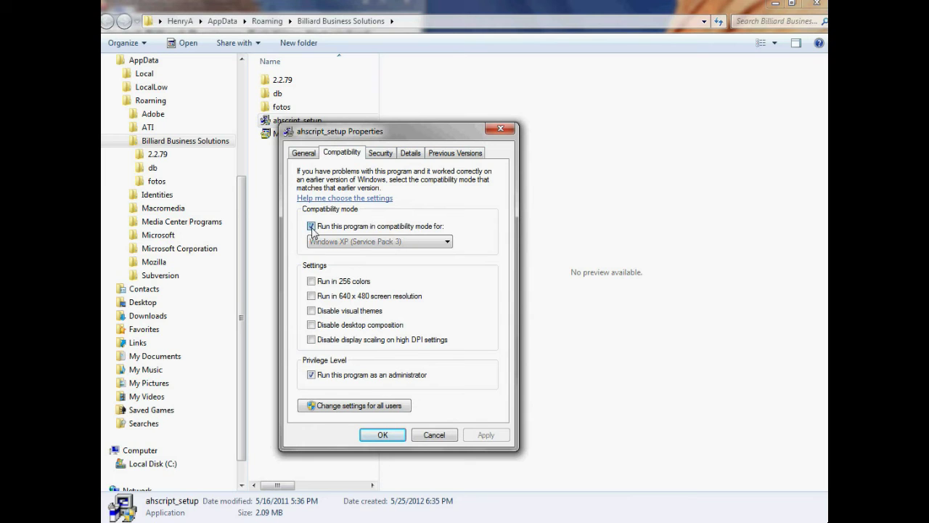
pyautogui.click(311, 228)
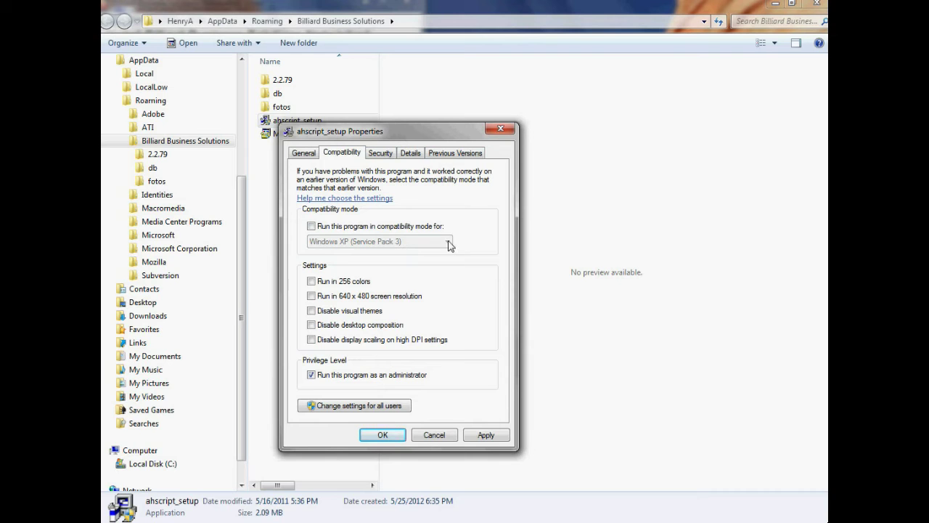
pyautogui.click(311, 227)
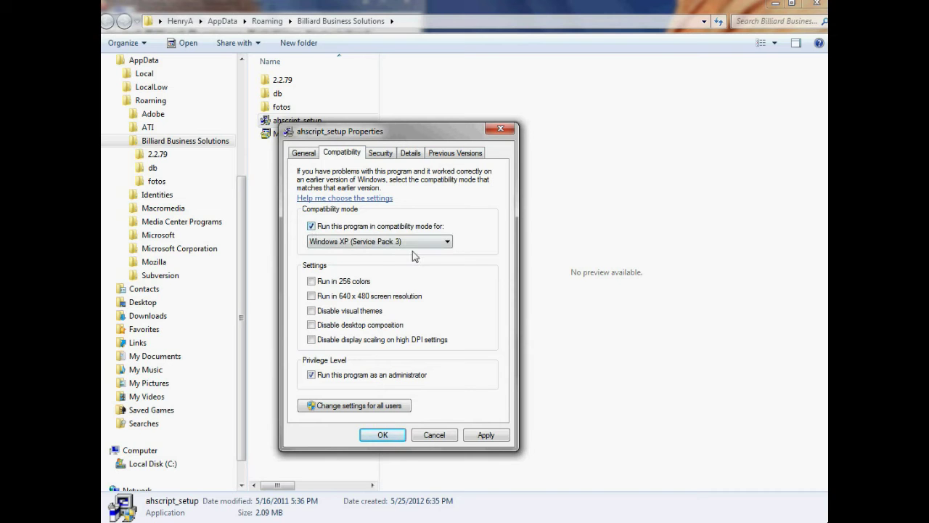
pyautogui.click(446, 242)
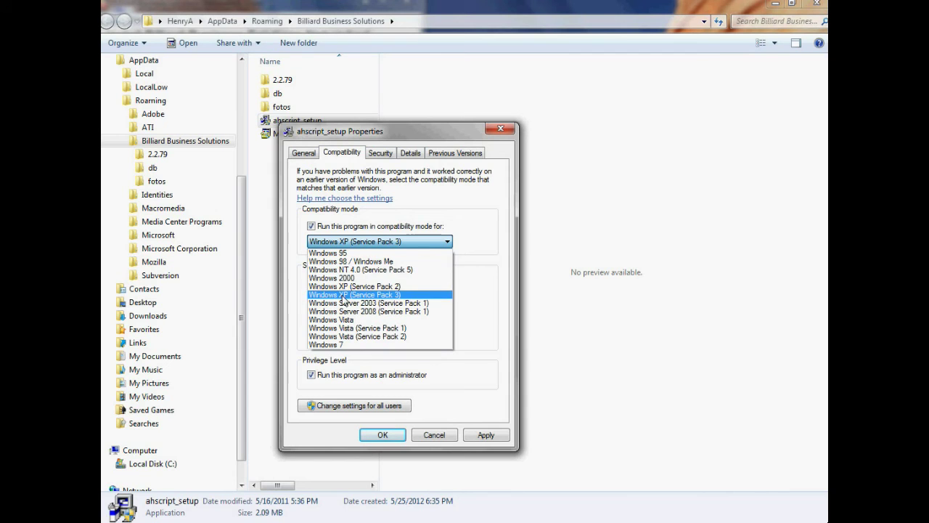
pyautogui.click(343, 295)
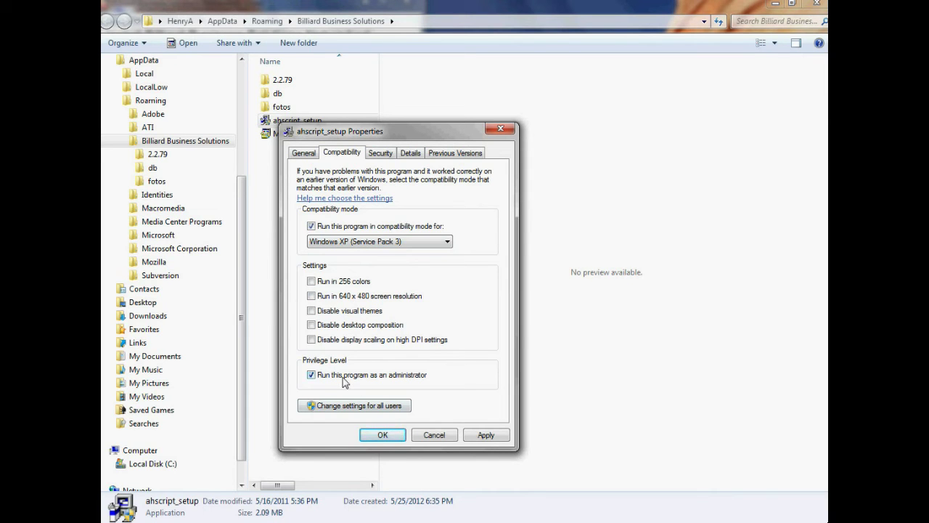
pyautogui.click(380, 436)
# Set the MDAC_TYP file to run in Windows XP (Service Pack 3) compatibility mode and as an administrator, saving its properties
pyautogui.click(281, 136)
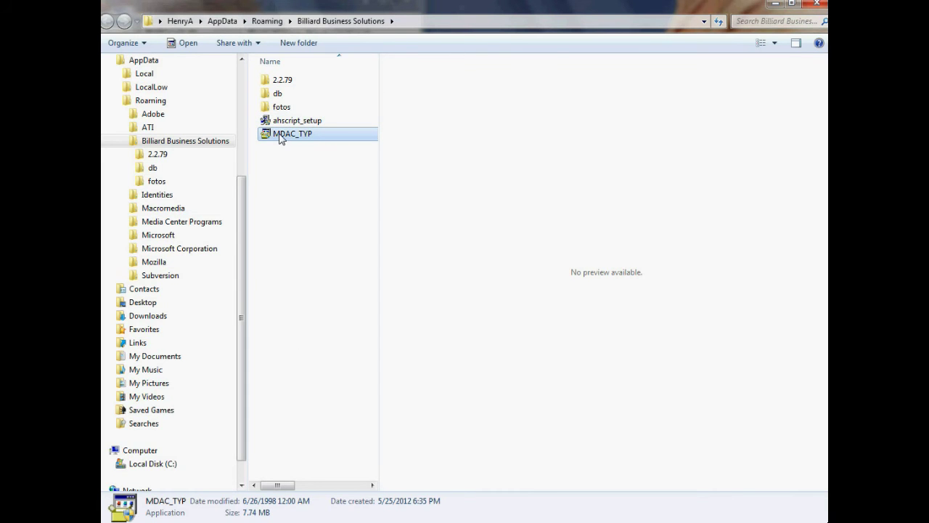
pyautogui.rightClick(280, 138)
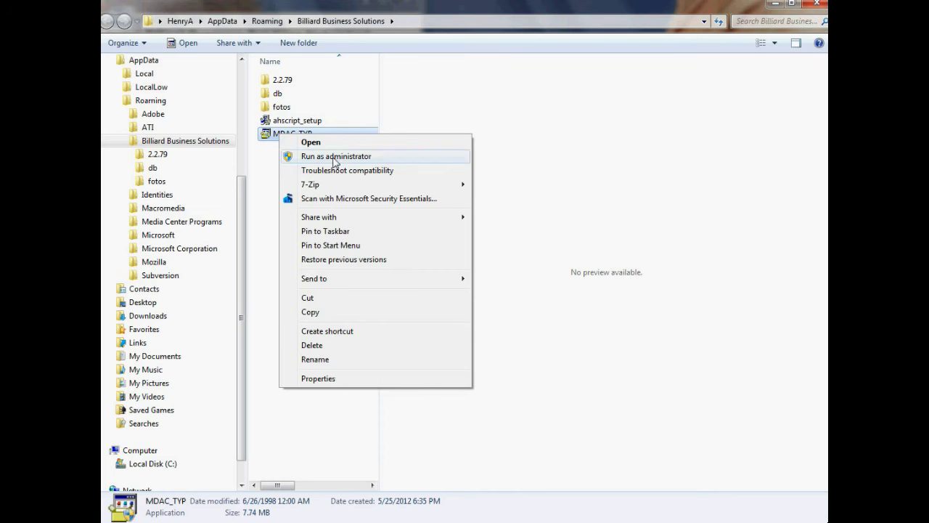
pyautogui.click(321, 379)
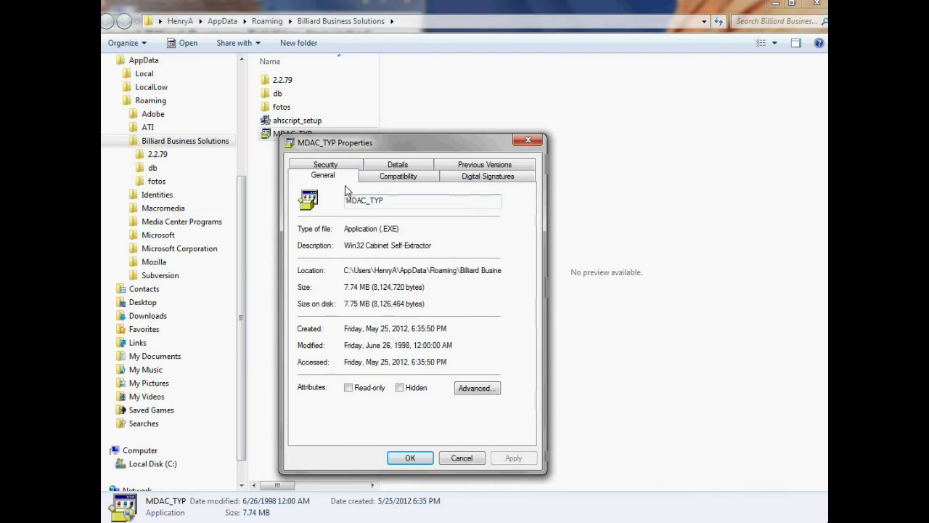
pyautogui.click(397, 178)
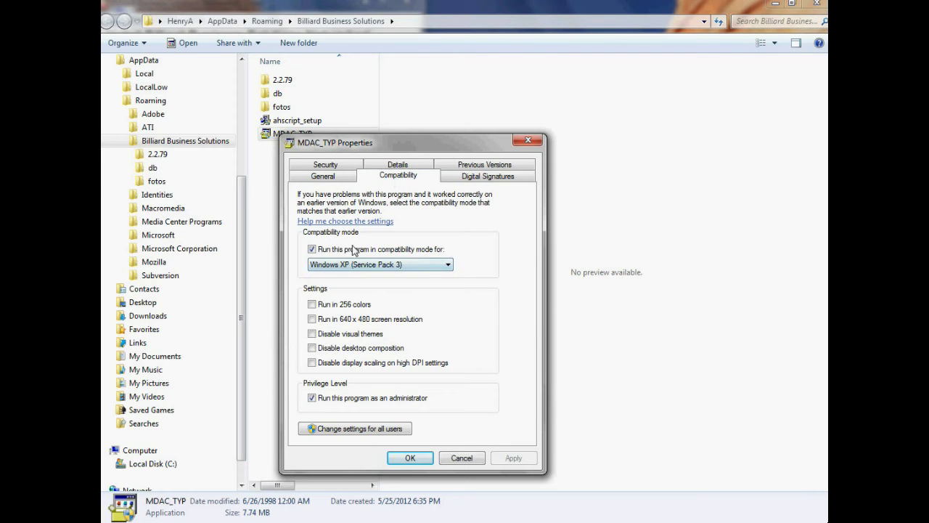
pyautogui.click(312, 249)
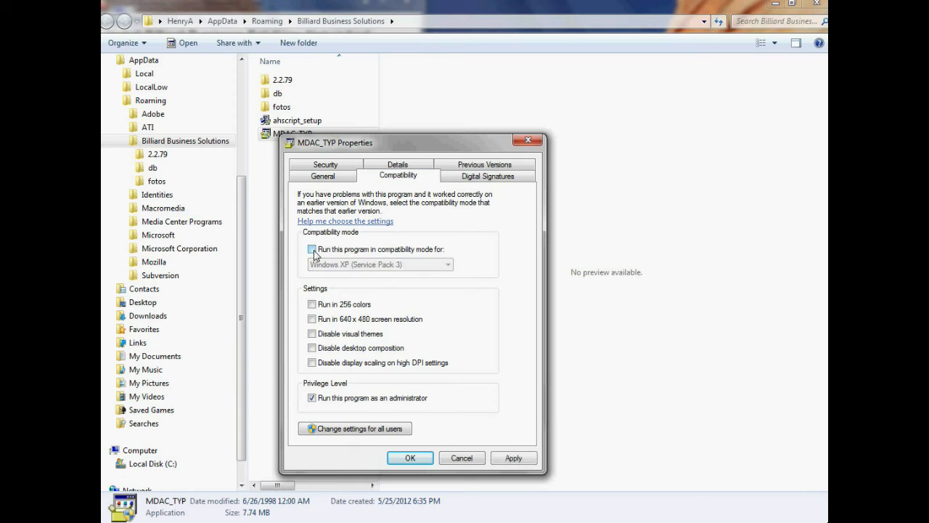
pyautogui.click(312, 250)
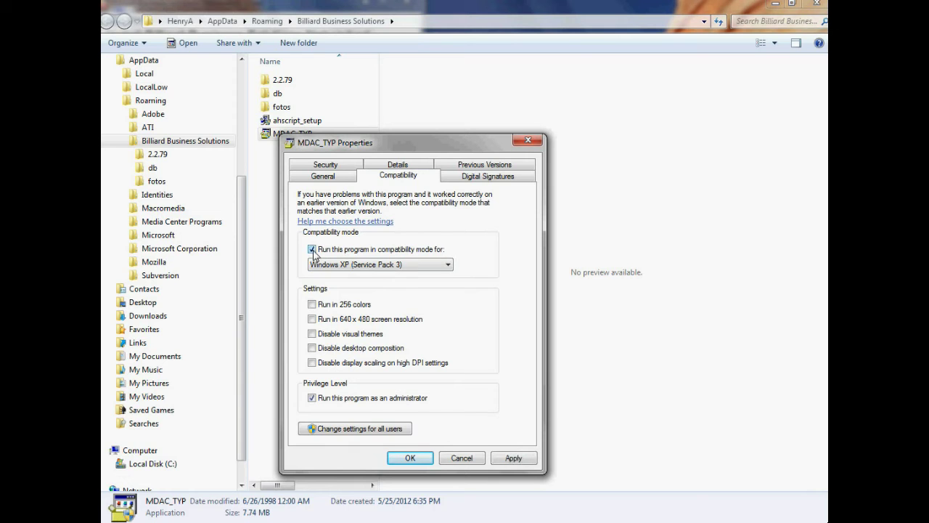
pyautogui.click(449, 267)
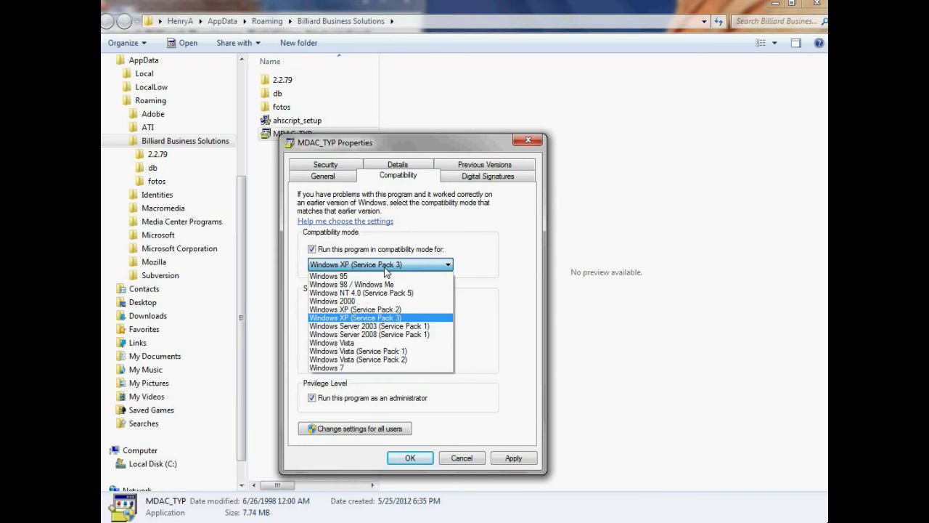
pyautogui.click(448, 268)
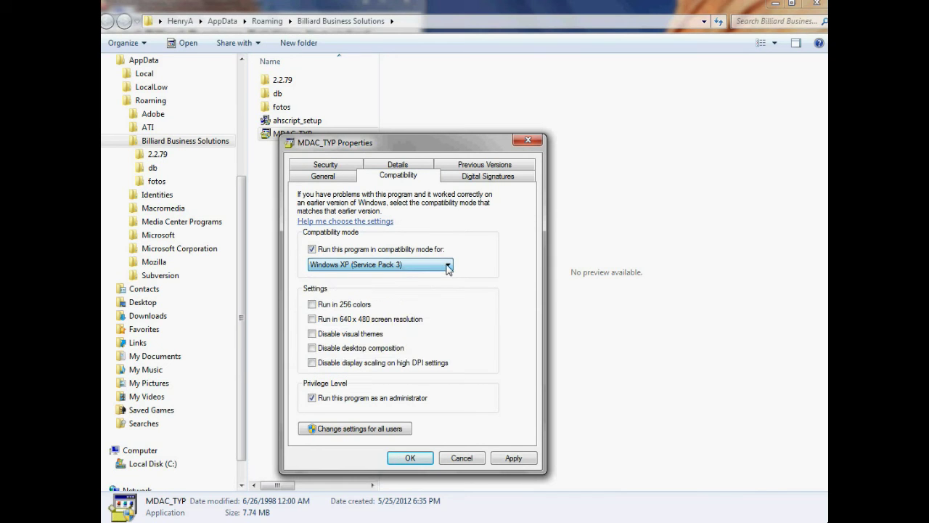
pyautogui.click(312, 399)
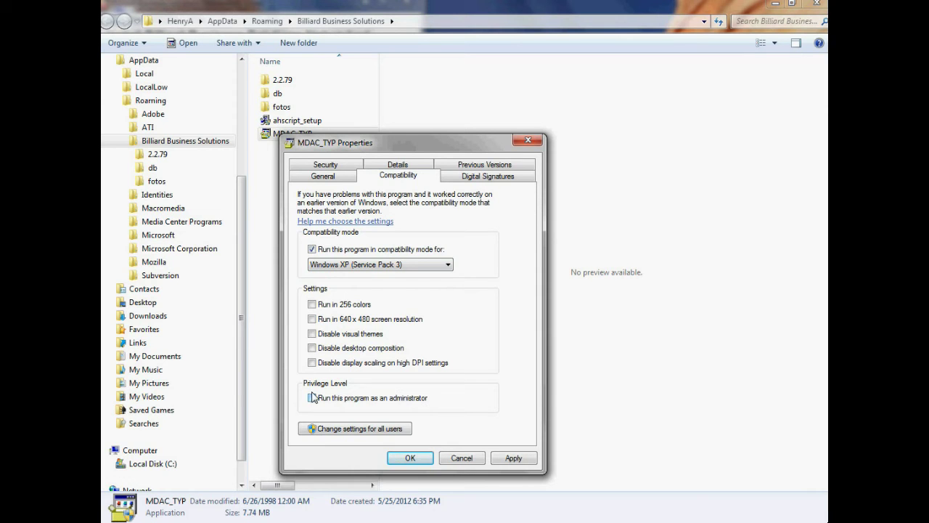
pyautogui.click(312, 398)
pyautogui.click(408, 458)
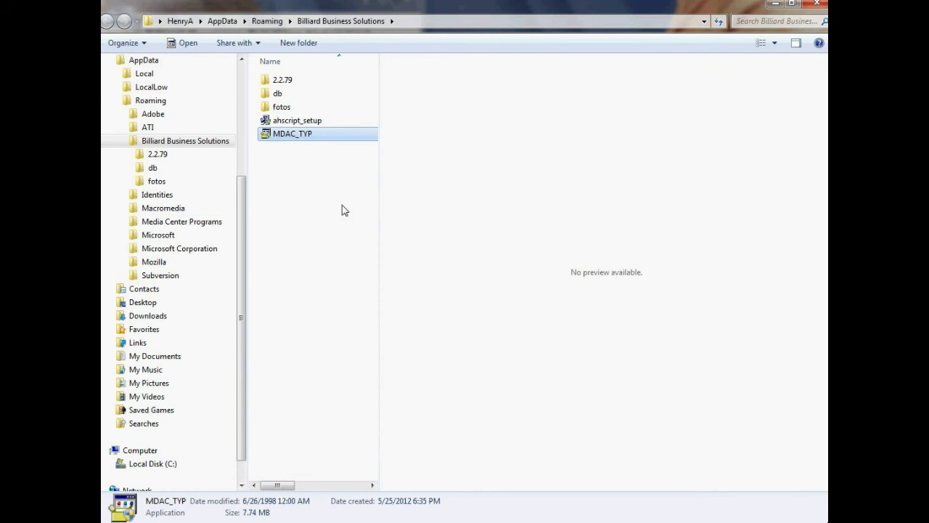
# Run the ahscript_setup installer and return to Windows without restarting the computer
pyautogui.click(280, 124)
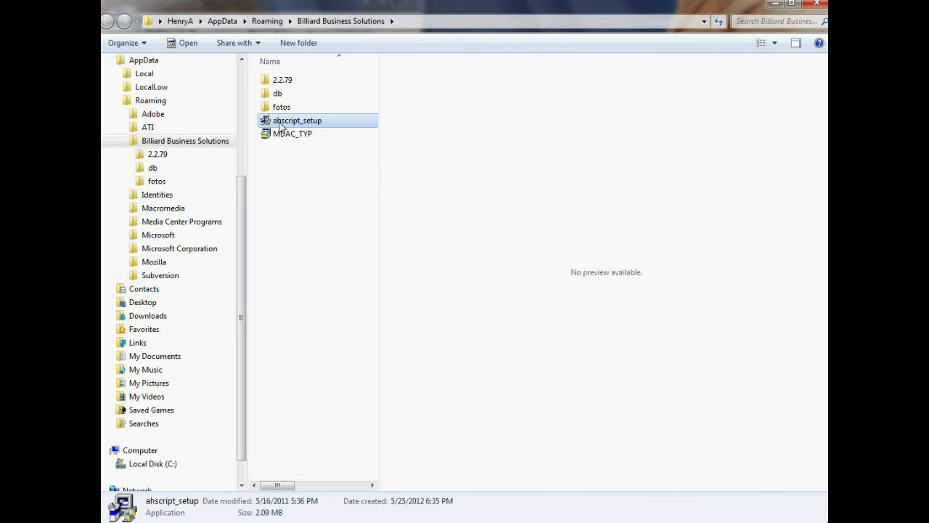
pyautogui.rightClick(280, 124)
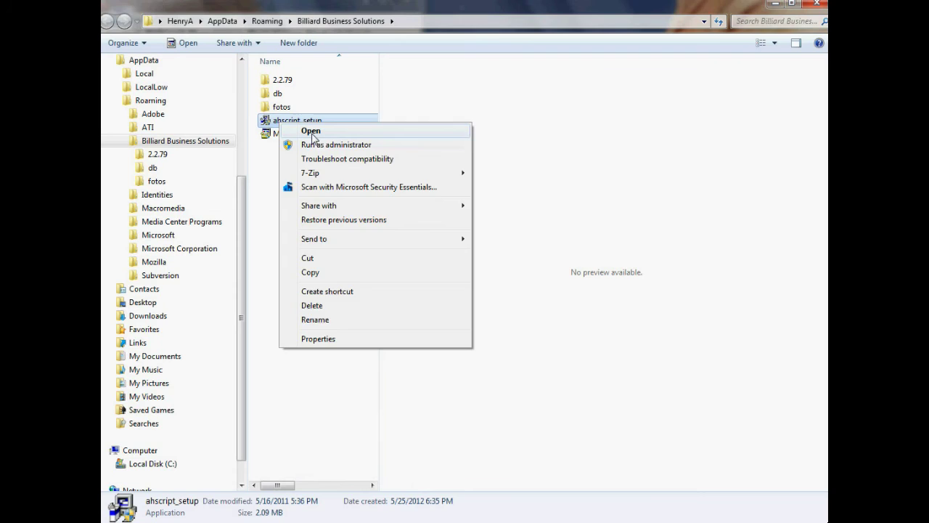
pyautogui.click(312, 133)
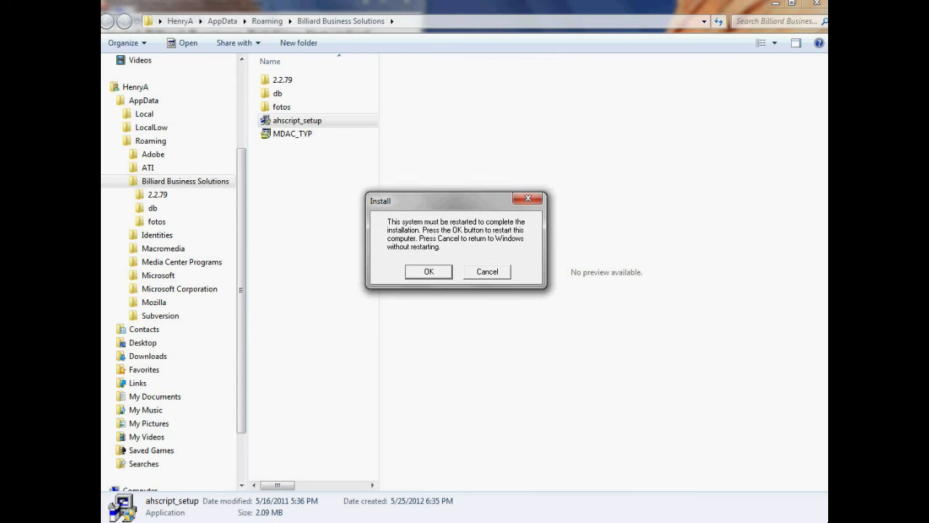
pyautogui.press('Tab')
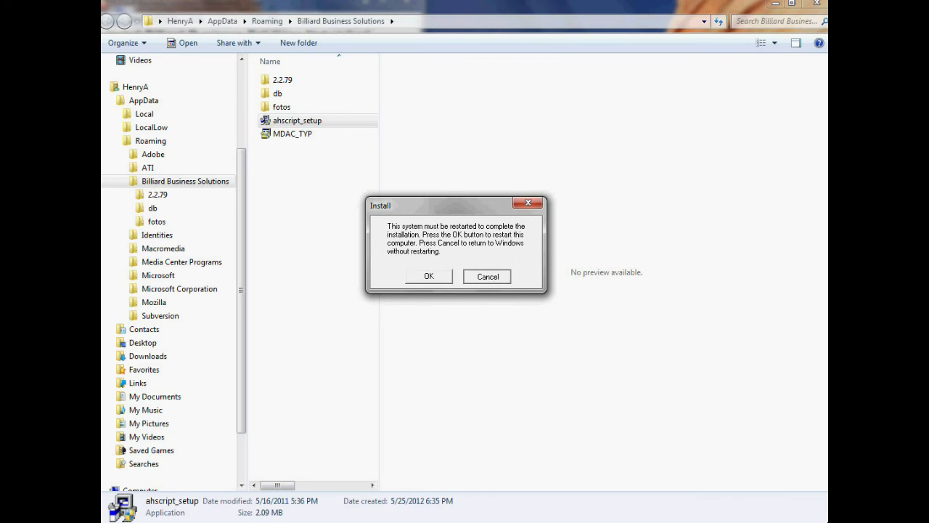
pyautogui.click(487, 276)
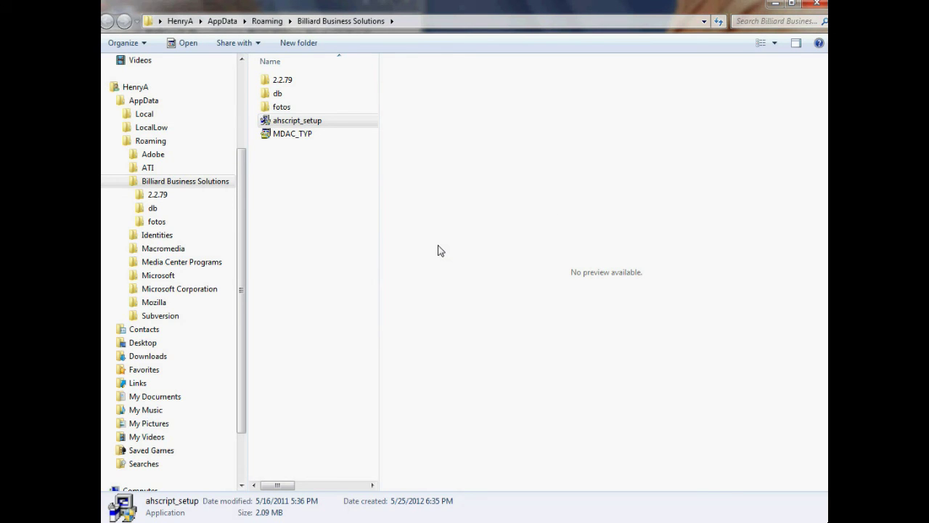
# Run the MDAC_TYP installer, accepting the license agreement and performing the Complete installation of Microsoft Data Access Components 2.0
pyautogui.click(276, 138)
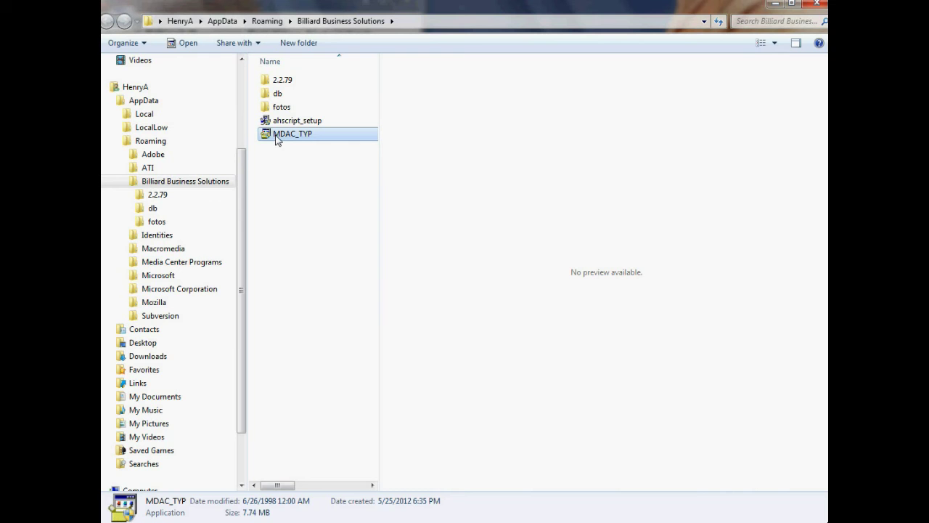
pyautogui.rightClick(276, 138)
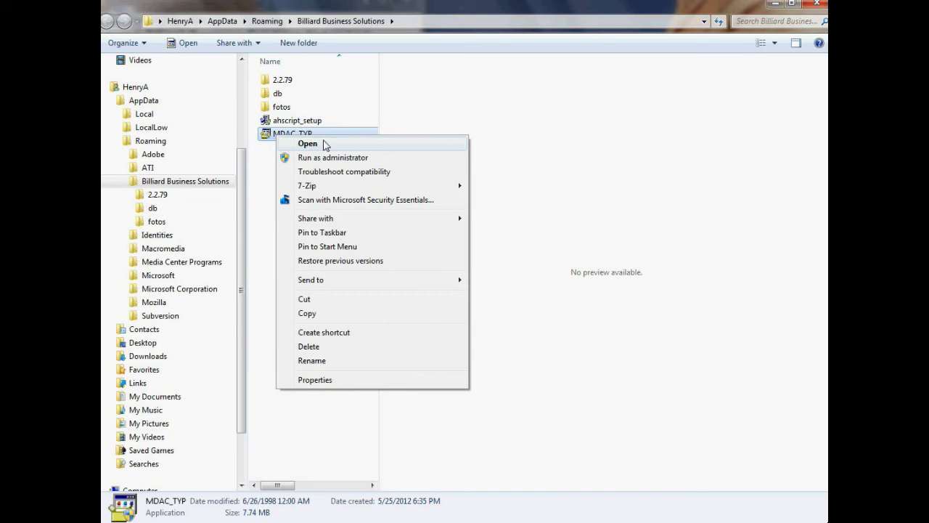
pyautogui.click(311, 148)
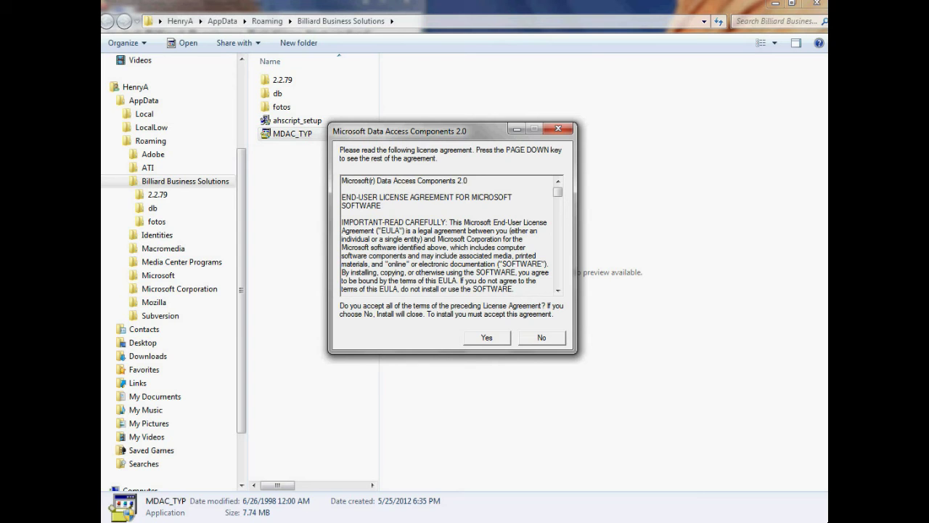
pyautogui.click(485, 337)
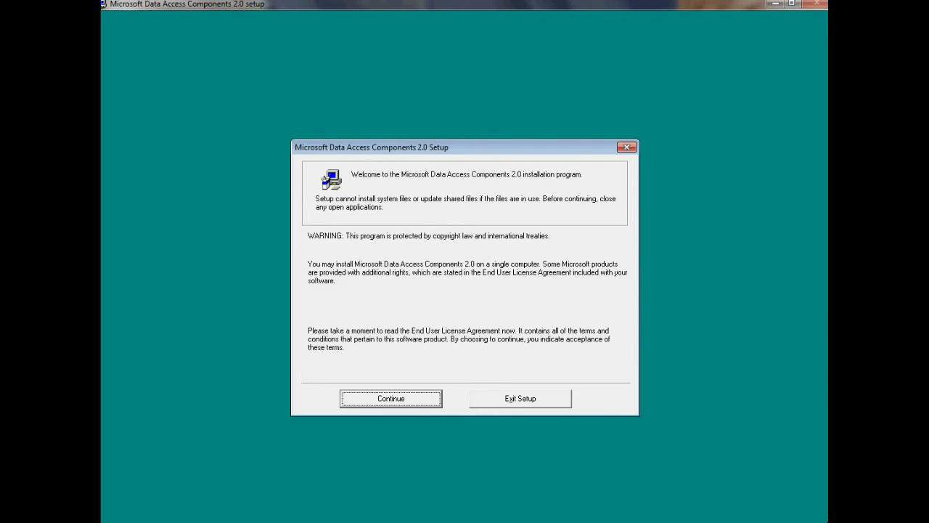
pyautogui.press('Return')
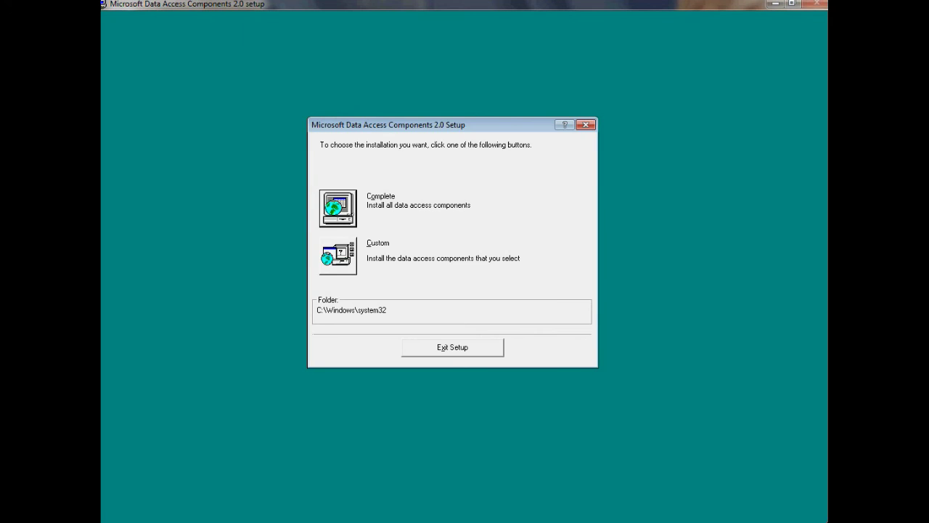
pyautogui.press('Return')
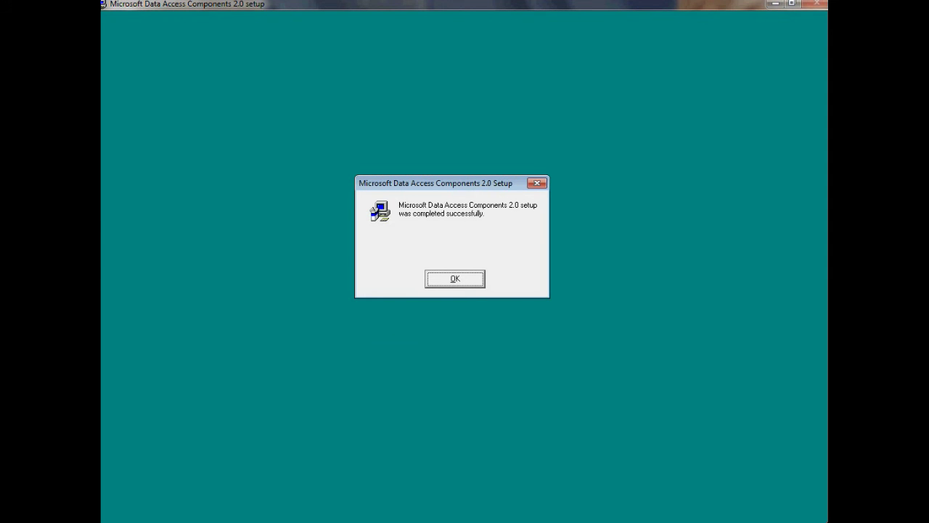
pyautogui.click(452, 282)
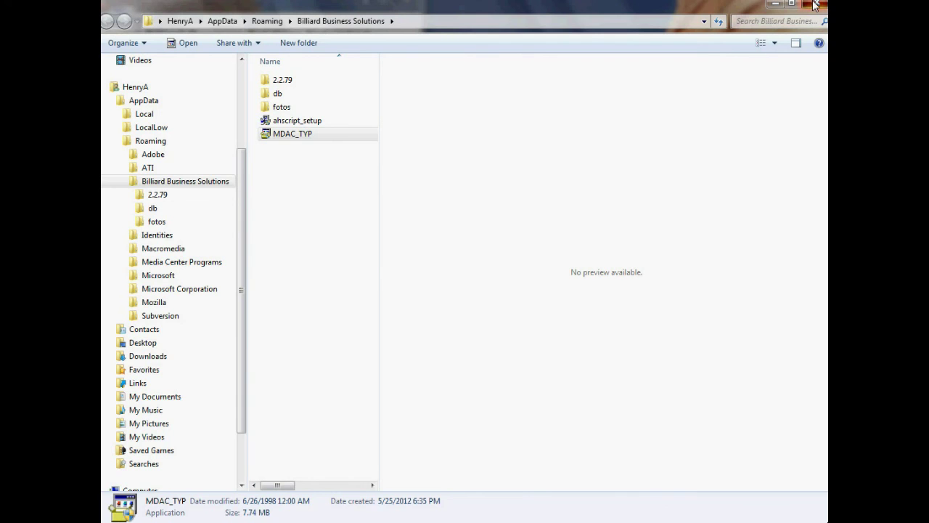
# Close the Billiard Business Solutions folder window and start installing Billiard Business Solutions from the Networked installer
pyautogui.click(814, 6)
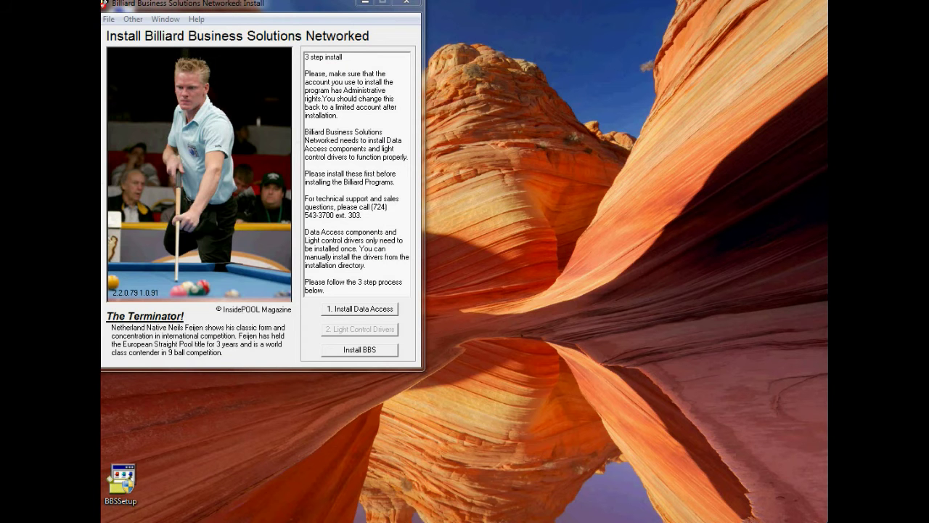
pyautogui.moveTo(217, 4); pyautogui.dragTo(328, 25)
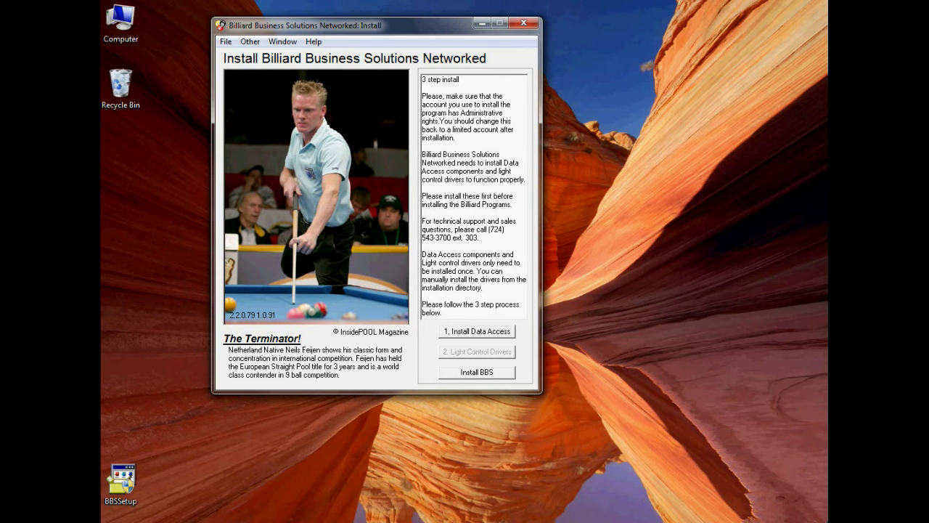
pyautogui.click(250, 42)
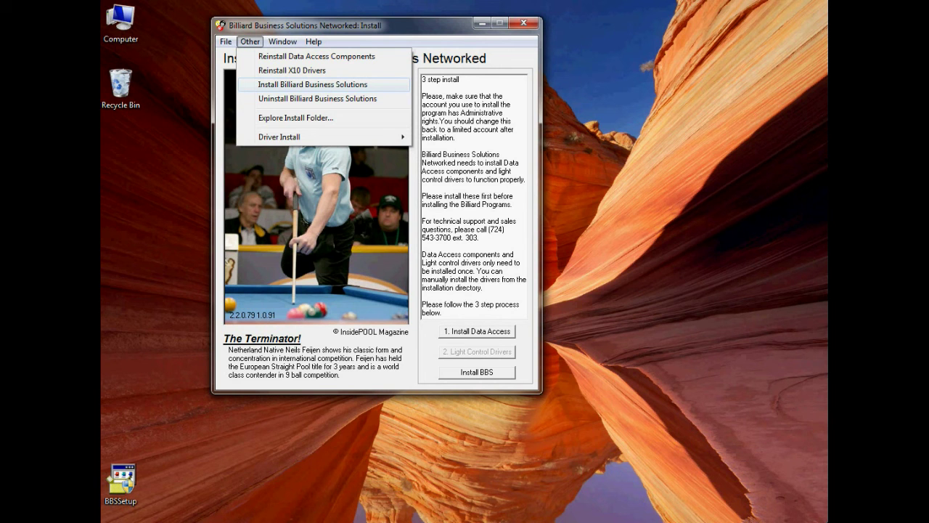
pyautogui.click(312, 85)
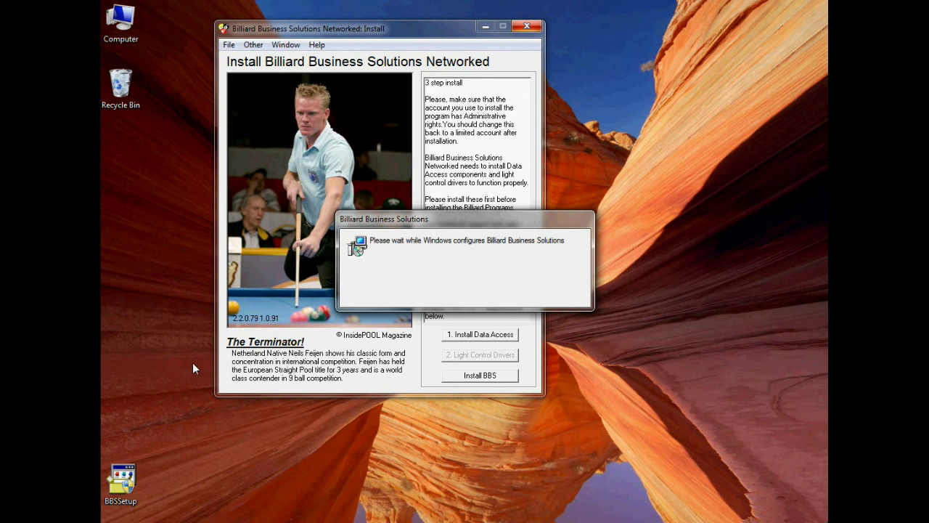
pyautogui.click(119, 517)
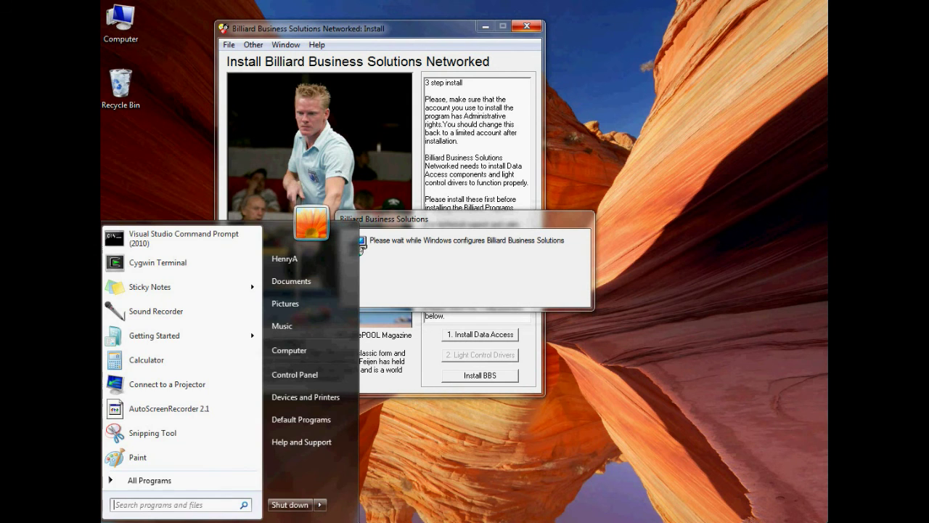
pyautogui.click(149, 481)
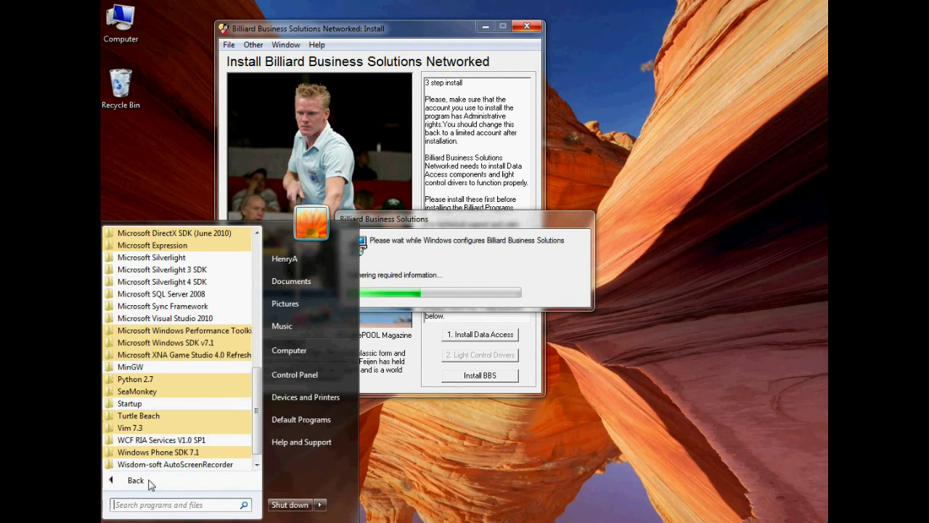
pyautogui.click(257, 334)
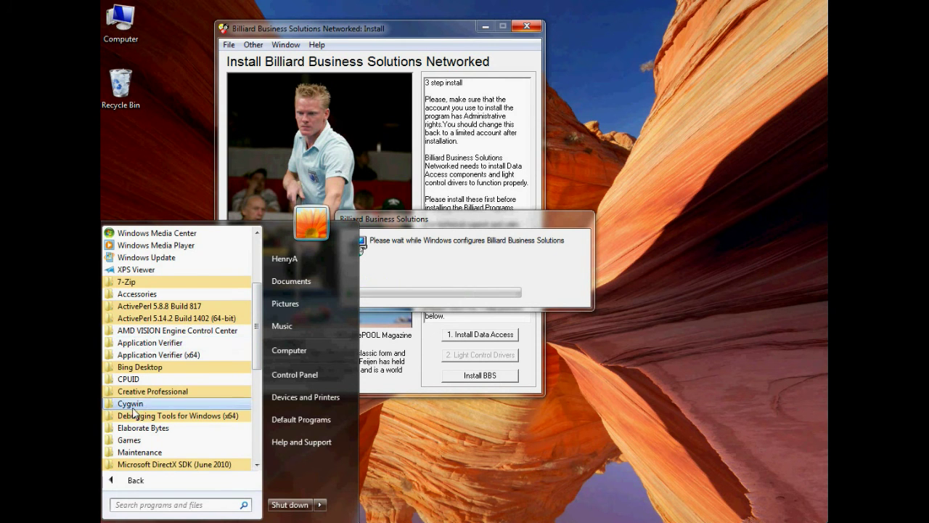
pyautogui.click(412, 421)
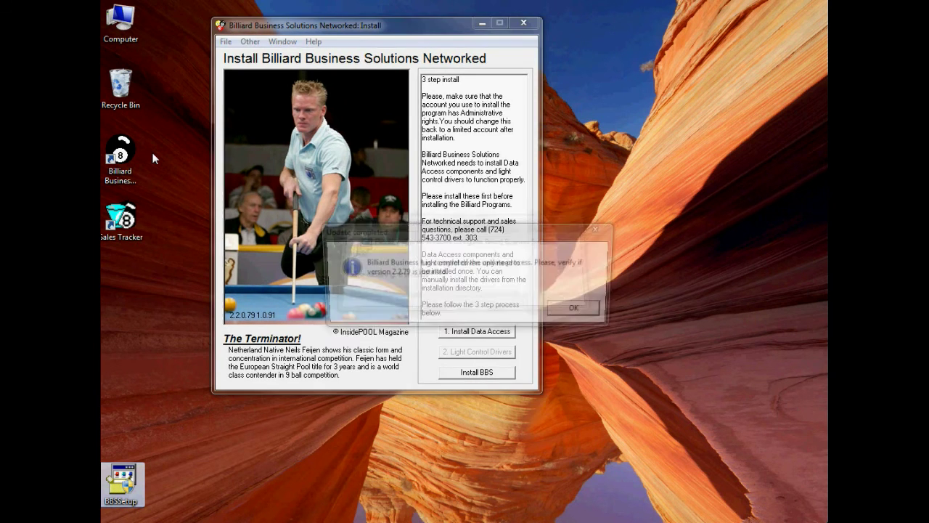
# Dismiss the update completion message and launch Billiard Business Solutions from its folder among the installed programs
pyautogui.click(573, 312)
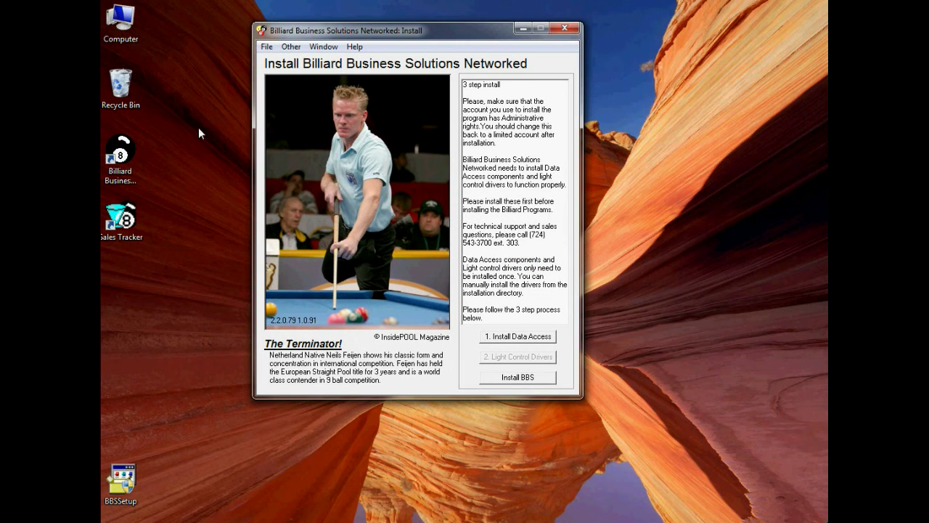
pyautogui.rightClick(125, 149)
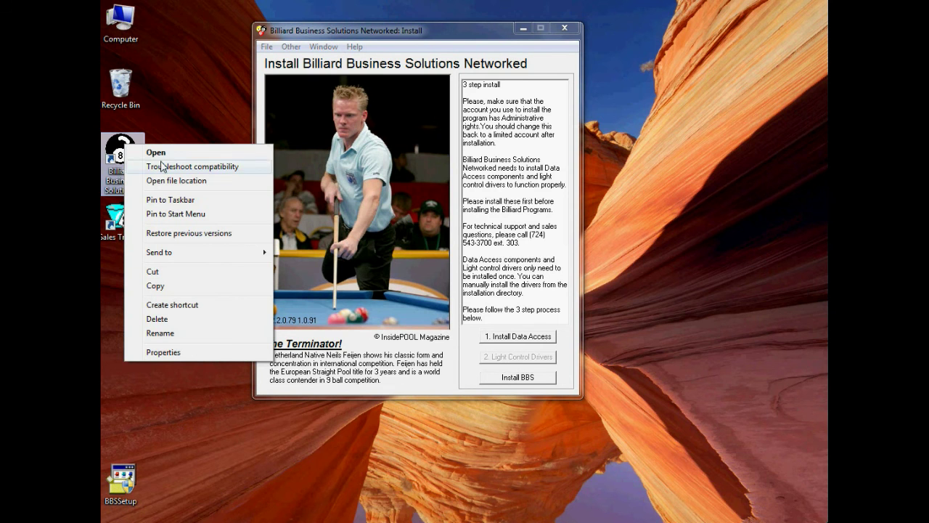
pyautogui.click(182, 116)
pyautogui.press('super')
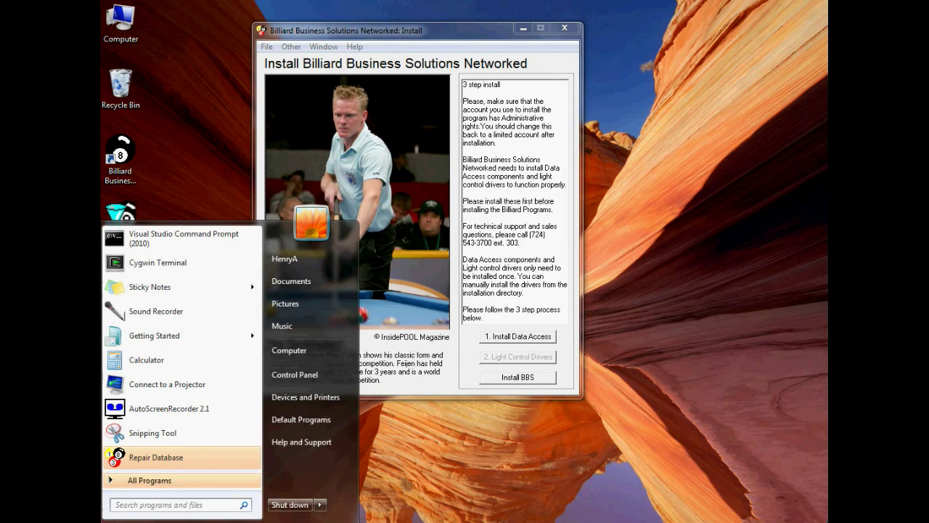
pyautogui.click(145, 479)
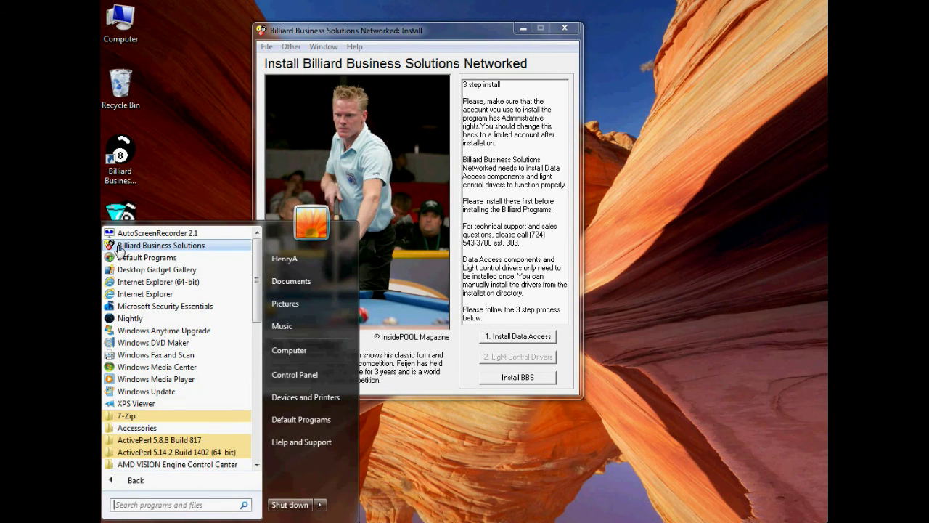
pyautogui.click(258, 445)
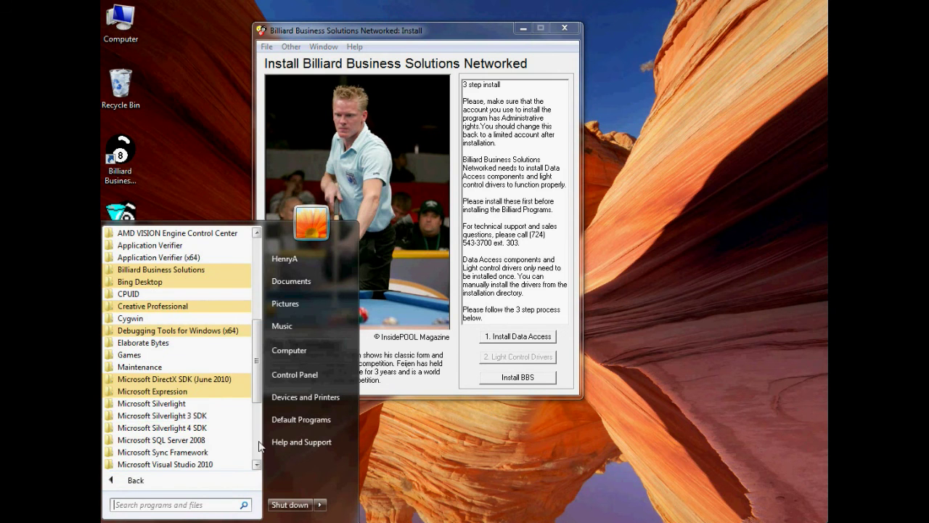
pyautogui.click(138, 270)
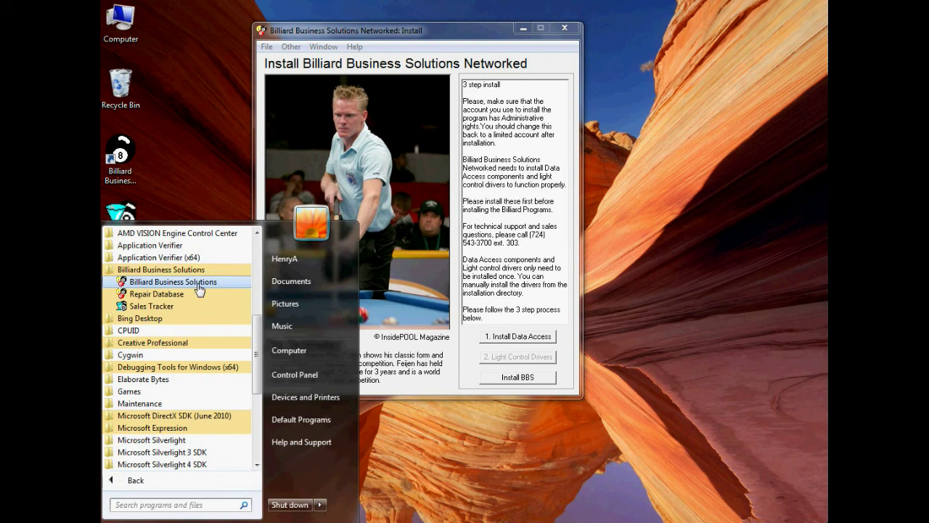
pyautogui.click(145, 282)
# Continue past the Billiard Business Solutions Network splash screen and the trial notice to reach the table overview
pyautogui.click(582, 378)
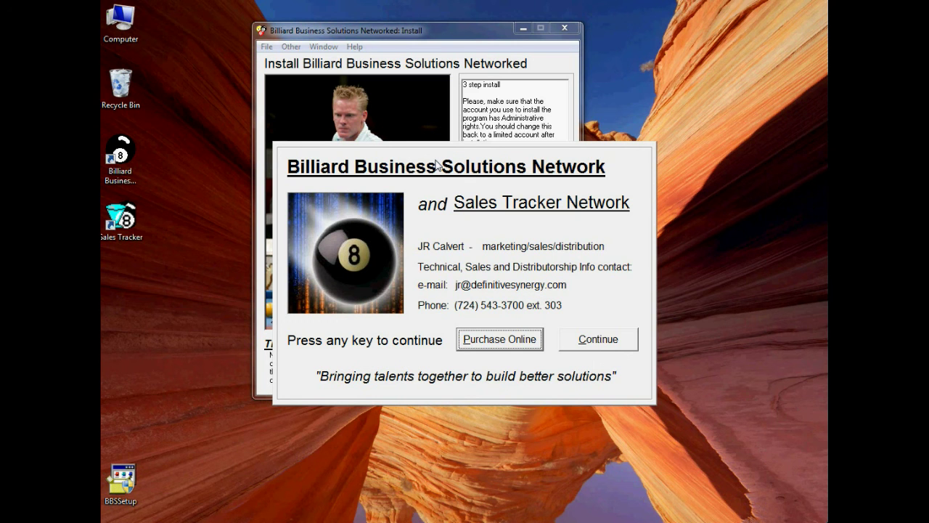
pyautogui.click(593, 345)
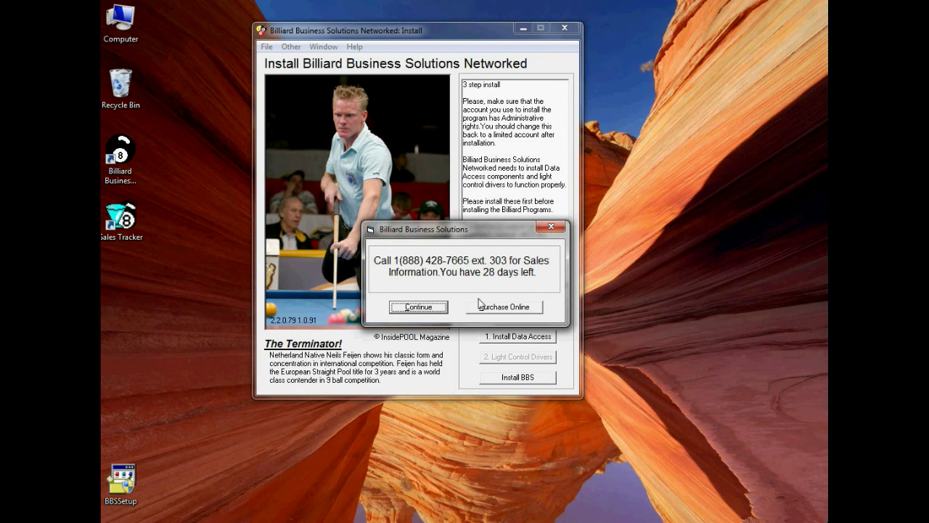
pyautogui.click(418, 307)
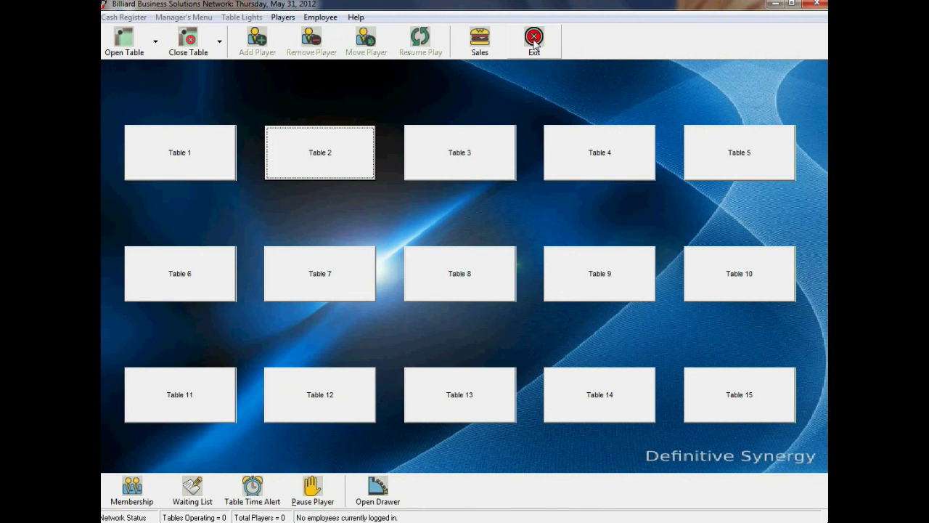
# View the Quick Setup topic in the Billiard Business Solutions help and close the help window
pyautogui.click(356, 18)
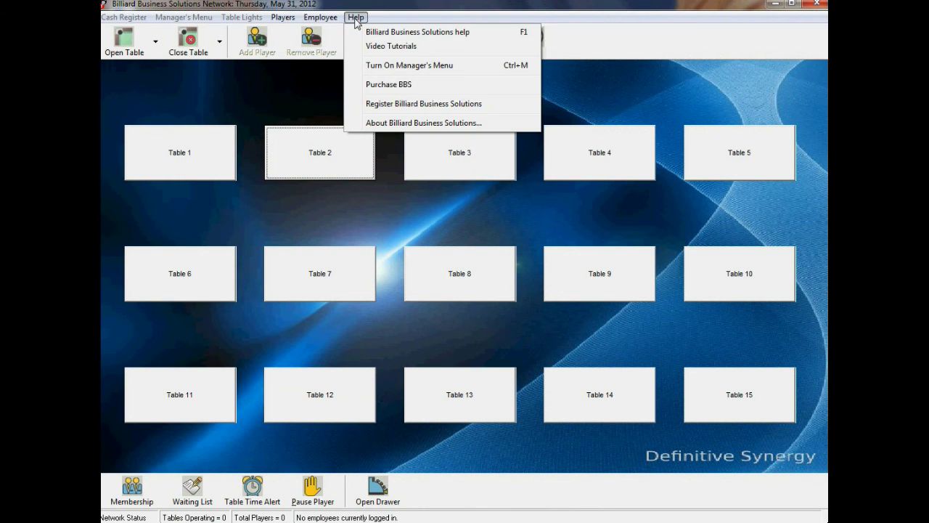
pyautogui.click(399, 39)
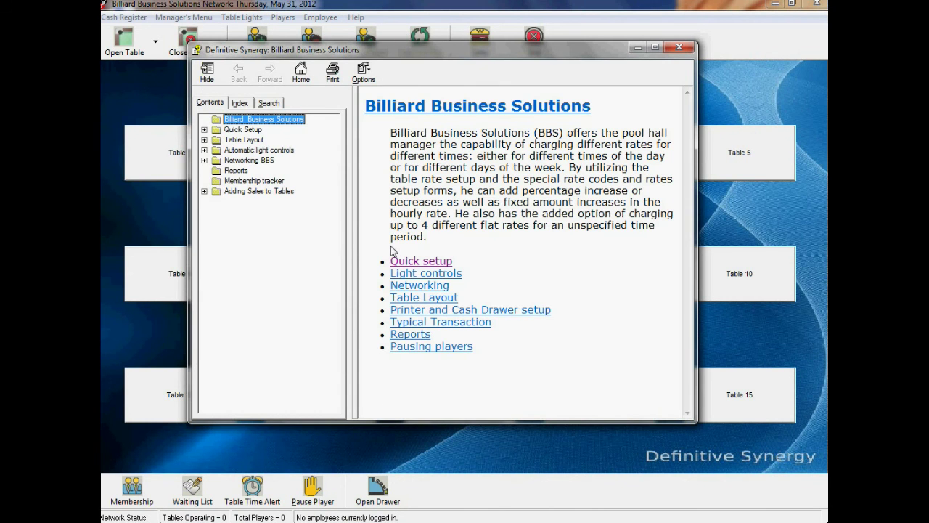
pyautogui.click(416, 266)
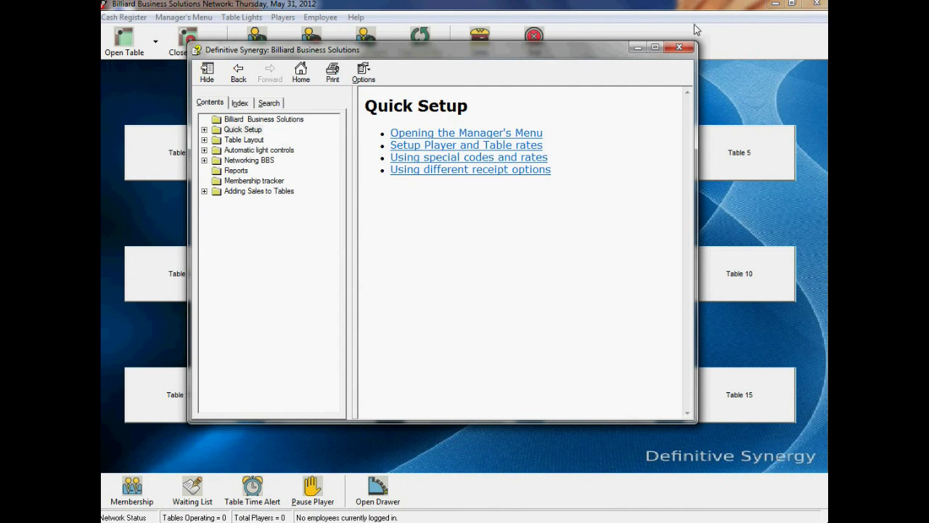
pyautogui.click(682, 46)
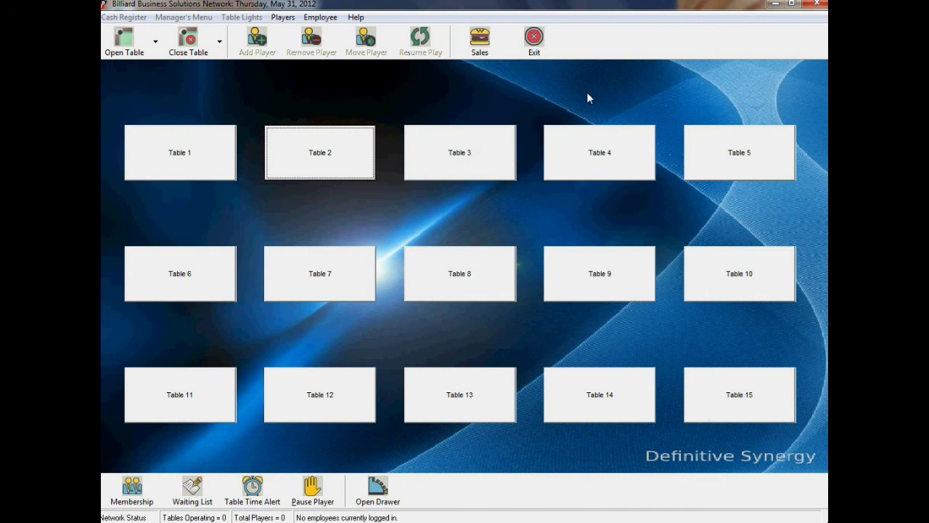